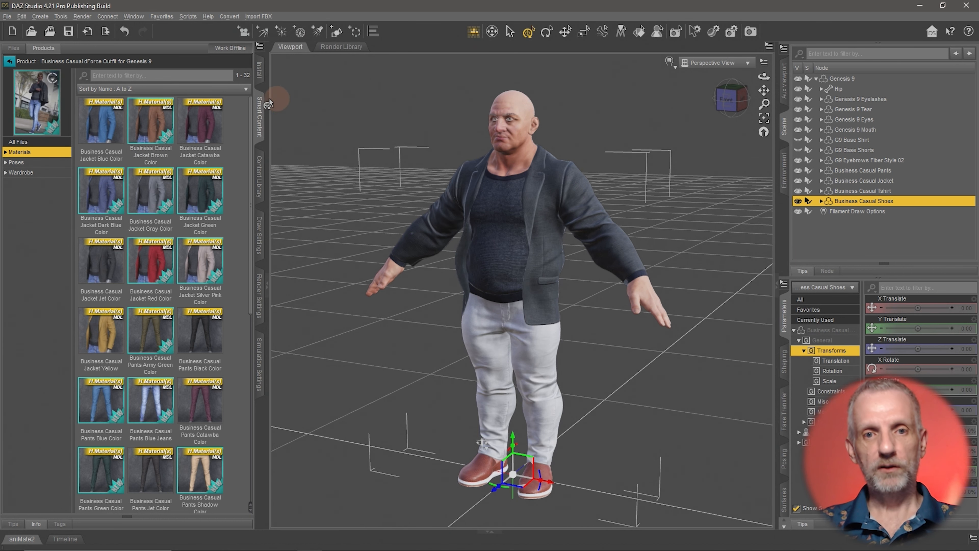
# Select the Genesis 9 figure and list the compatible pose products, picking out Genesis 9 Starter Essentials.
pyautogui.click(850, 79)
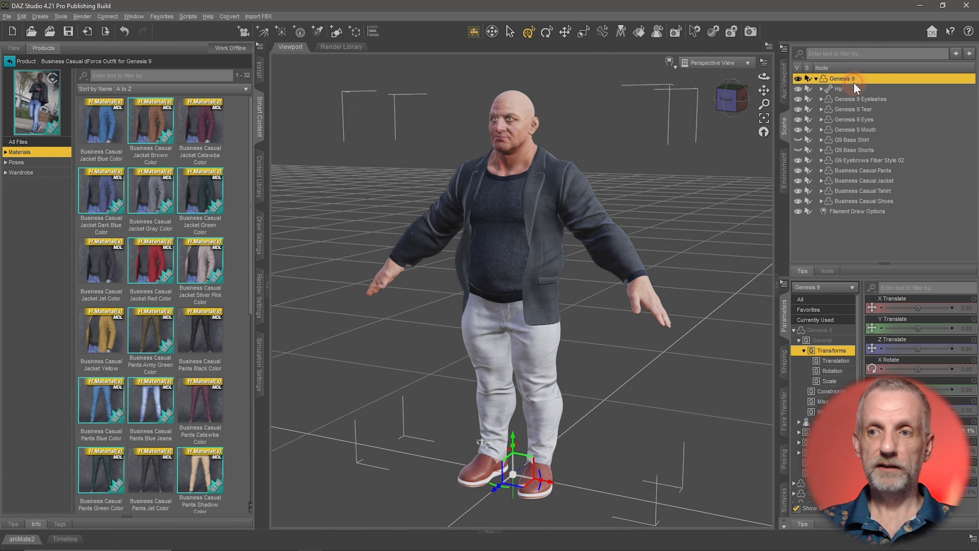
pyautogui.click(9, 61)
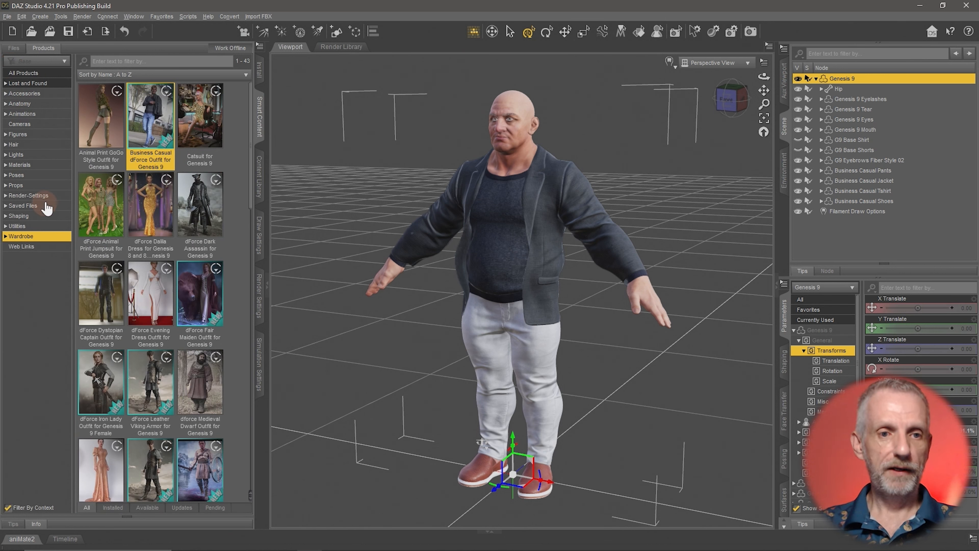
pyautogui.click(40, 179)
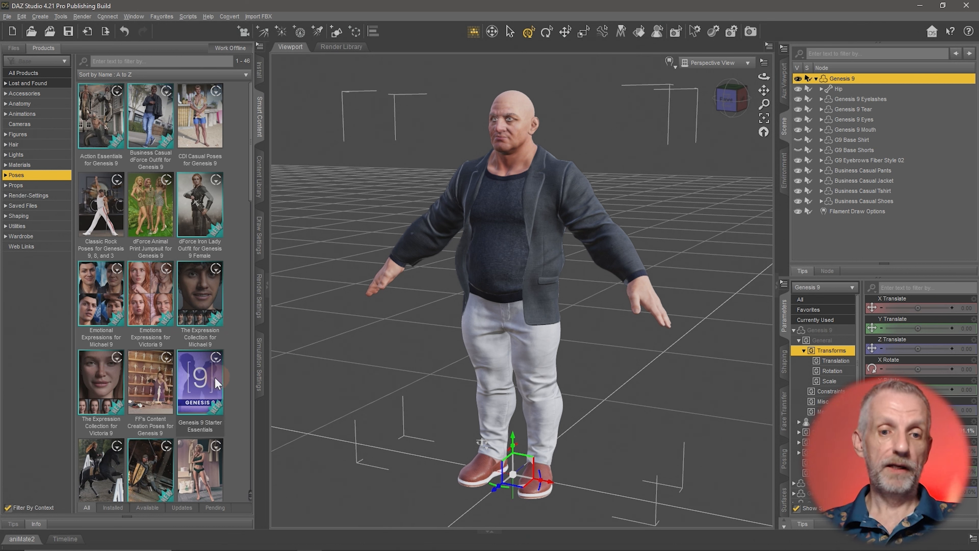
pyautogui.click(203, 395)
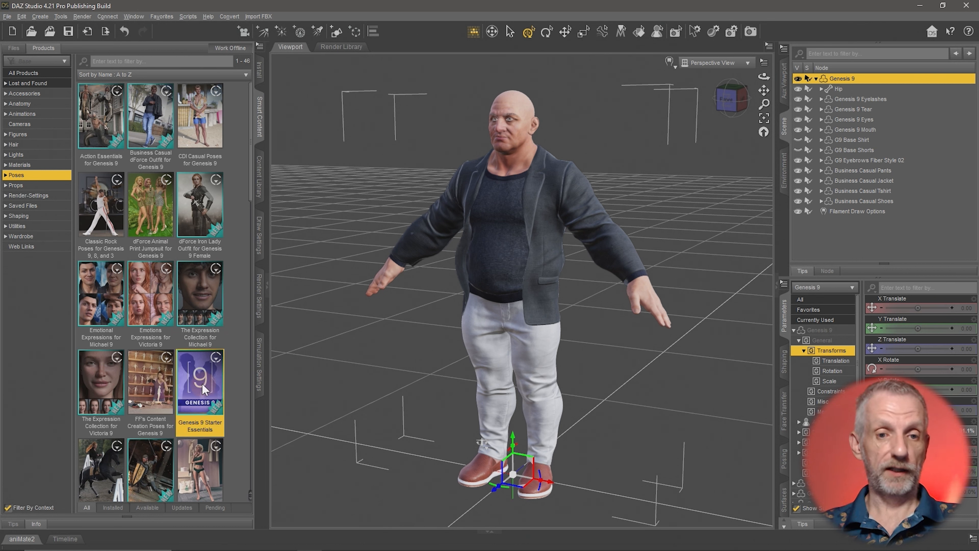
pyautogui.moveTo(202, 385)
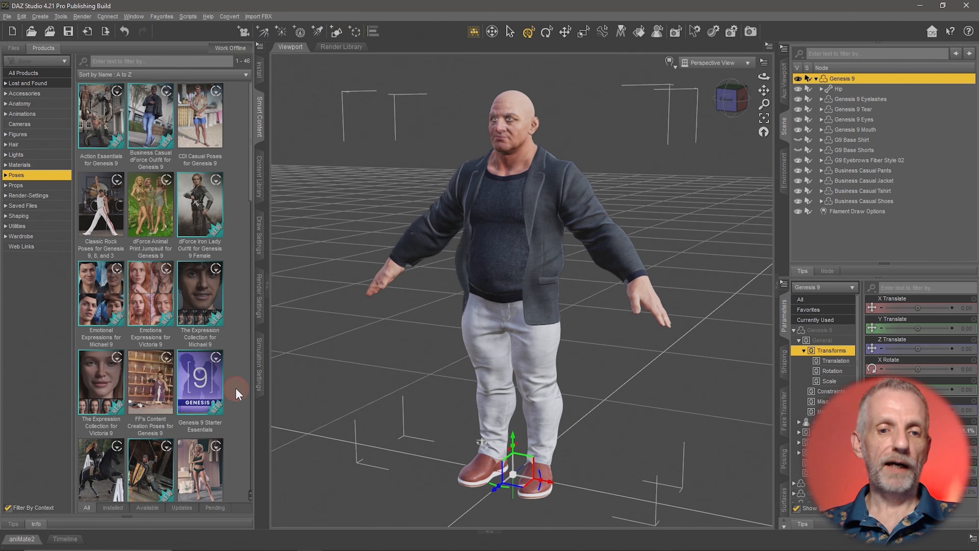
# List the individual pose files and apply the Action Essentials Genesis 9 Base 19 Running pose to the figure.
pyautogui.click(14, 48)
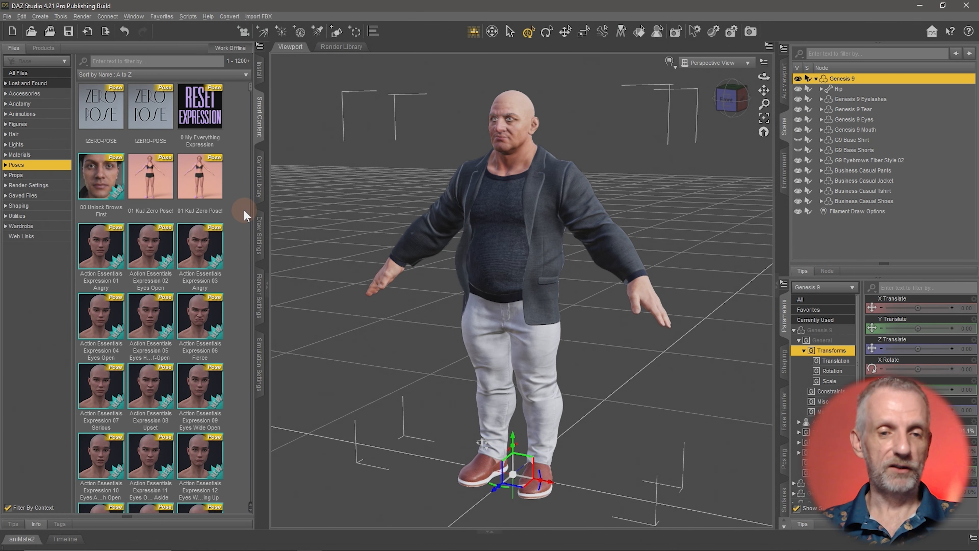
pyautogui.scroll(-10, 244, 209)
pyautogui.scroll(-10, 244, 209)
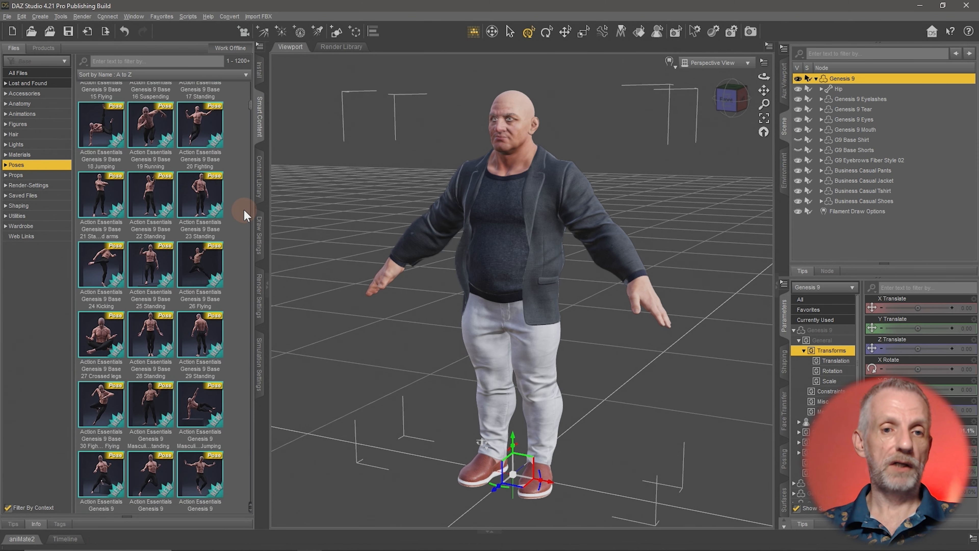
pyautogui.scroll(2, 244, 210)
pyautogui.doubleClick(158, 179)
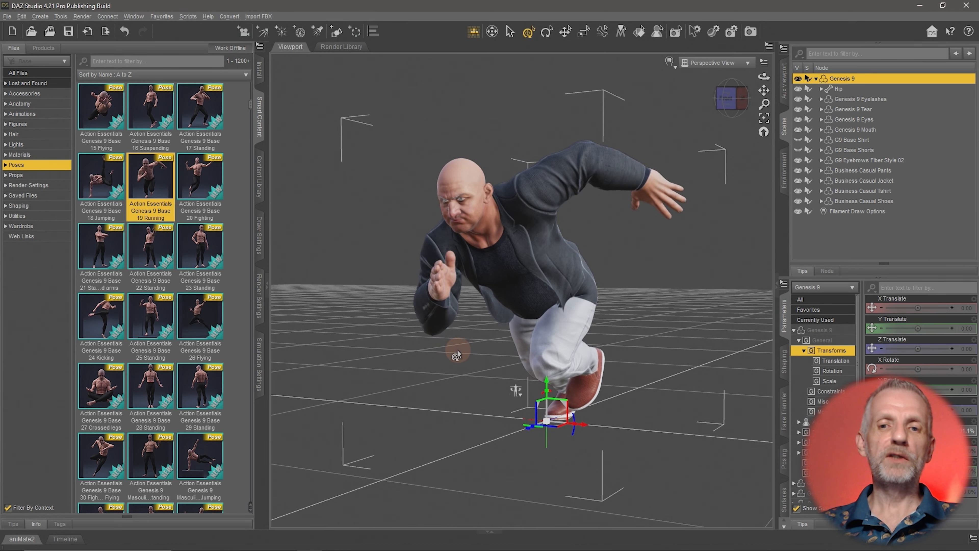
pyautogui.scroll(1, 458, 350)
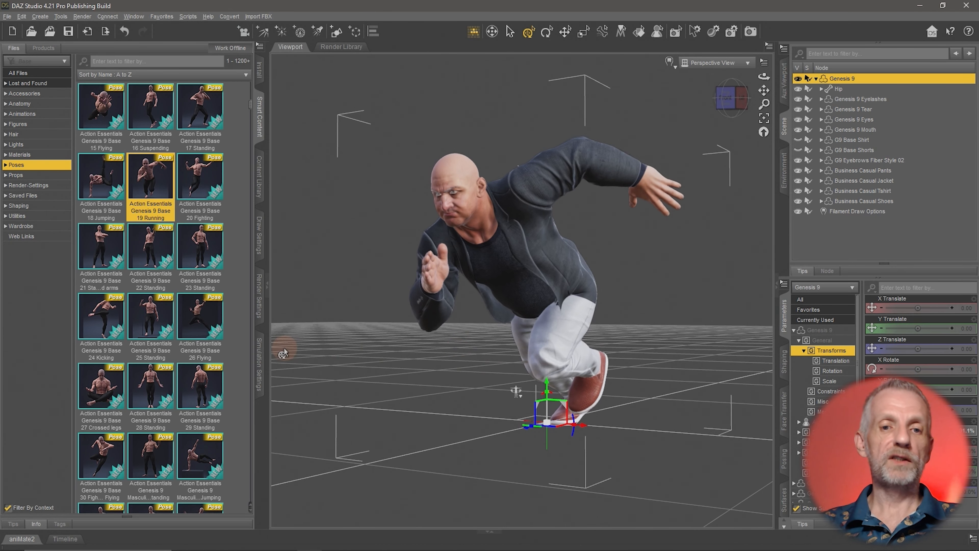
# Try the Action Essentials Genesis 9 Base 25 Standing pose and the Masculine Base 28 Standing pose on the figure.
pyautogui.doubleClick(153, 320)
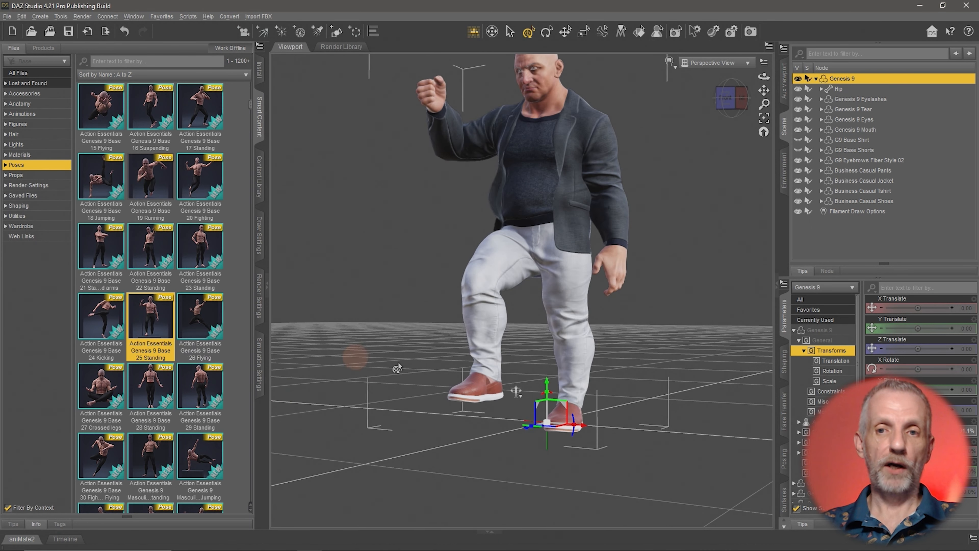
pyautogui.scroll(-5, 238, 307)
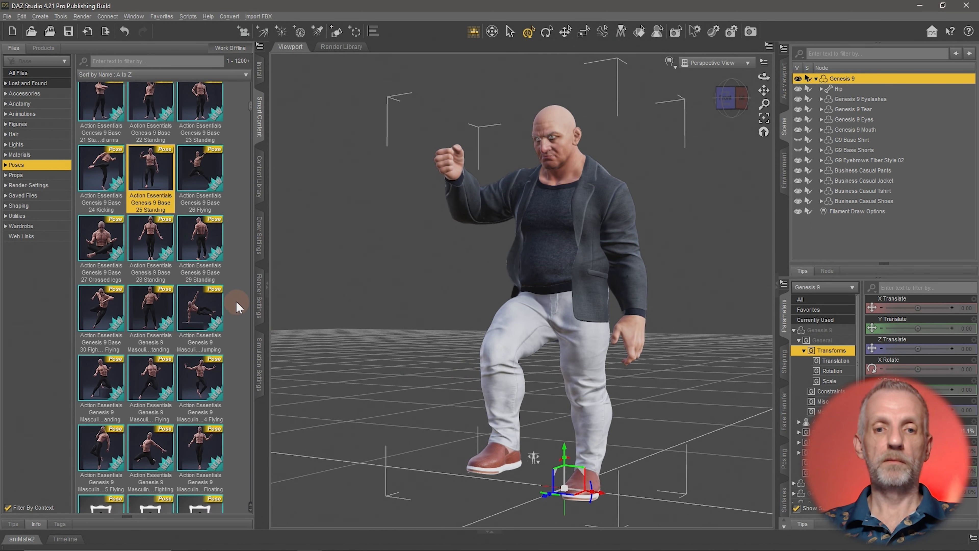
pyautogui.scroll(-5, 236, 301)
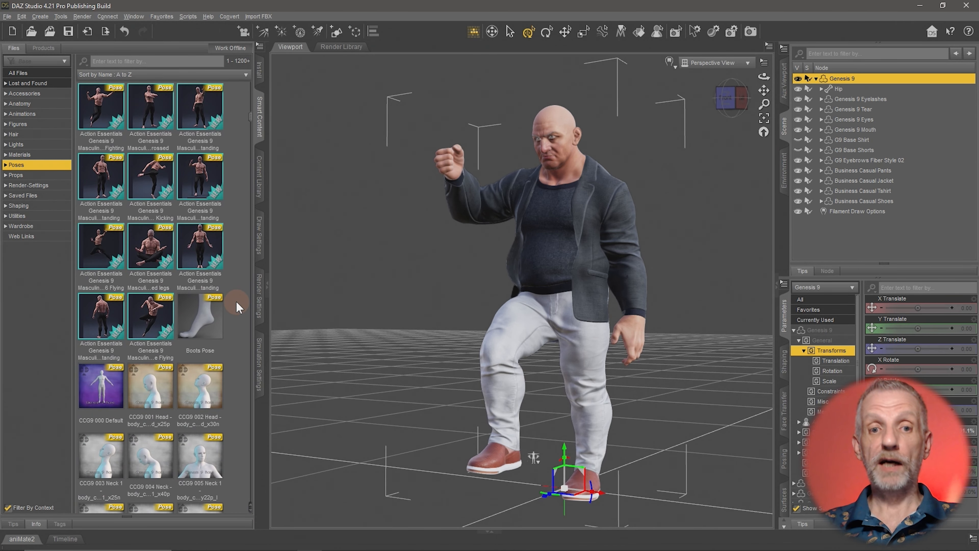
pyautogui.doubleClick(205, 259)
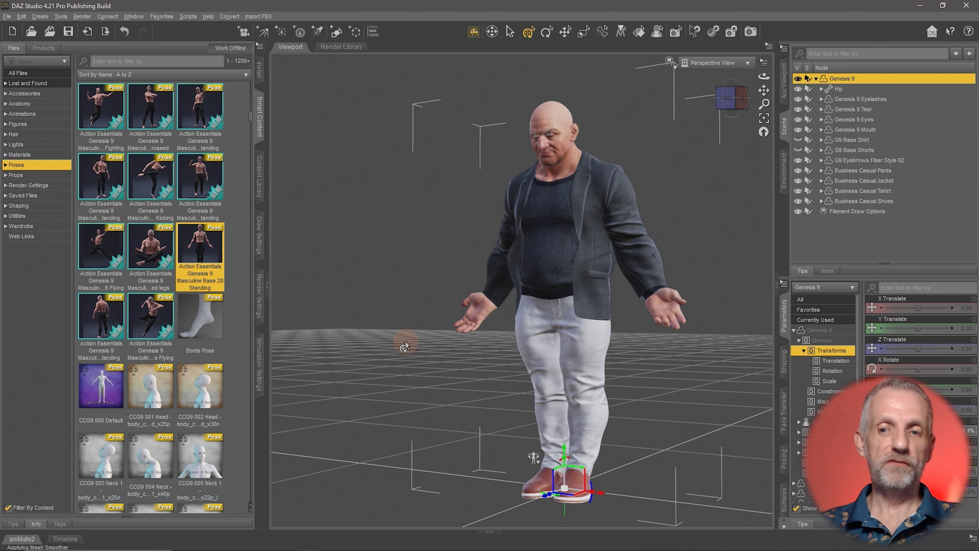
pyautogui.scroll(5, 431, 313)
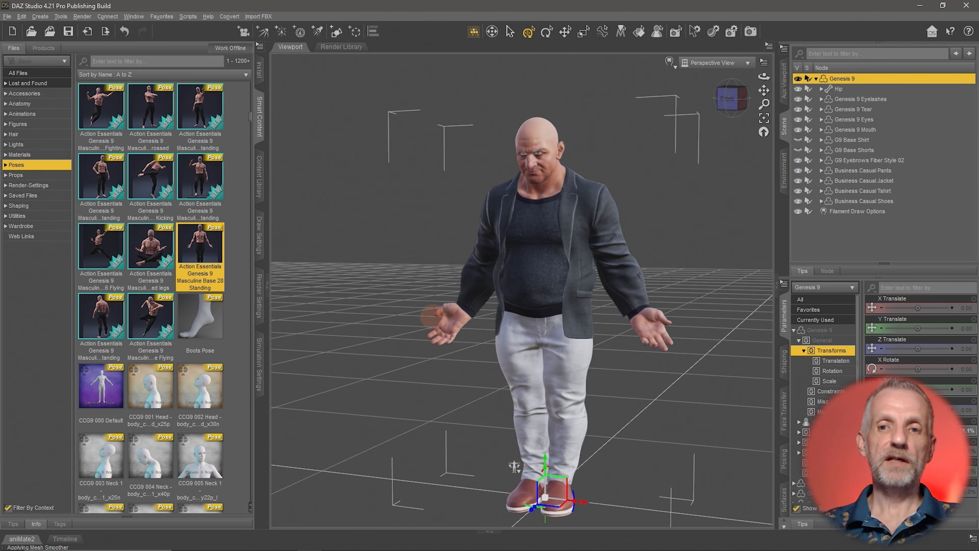
pyautogui.scroll(5, 431, 316)
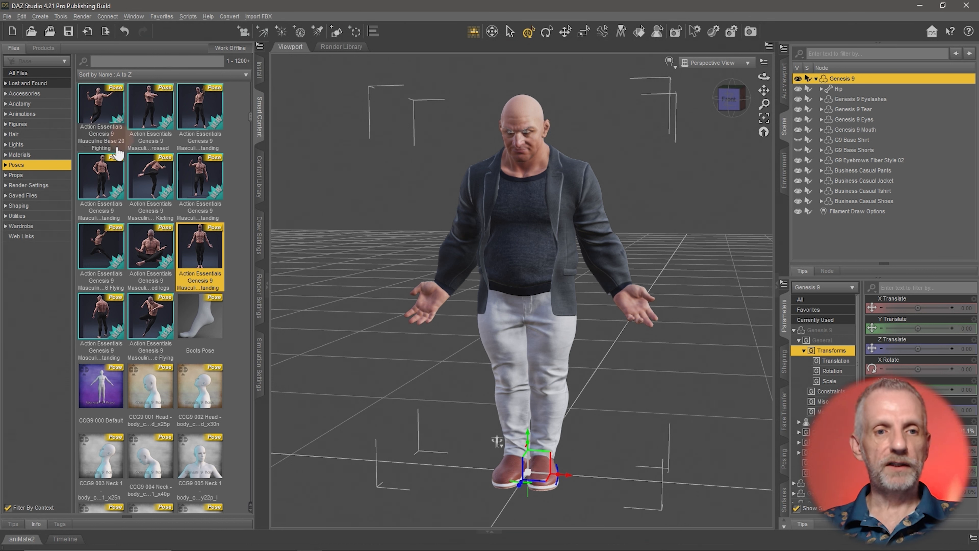
# Expand the pose files by function and look through the Jumping, Kneeling and Sitting categories.
pyautogui.click(6, 167)
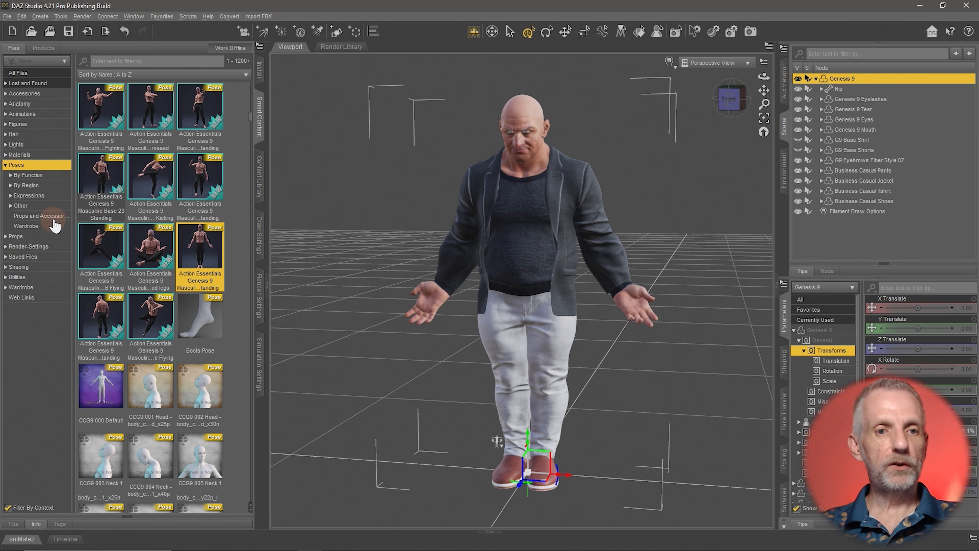
pyautogui.click(10, 176)
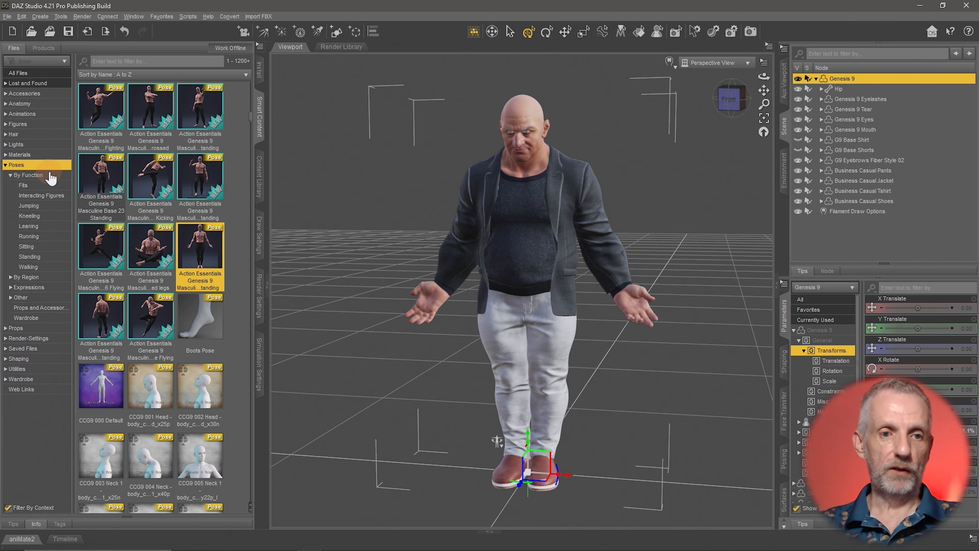
pyautogui.click(53, 207)
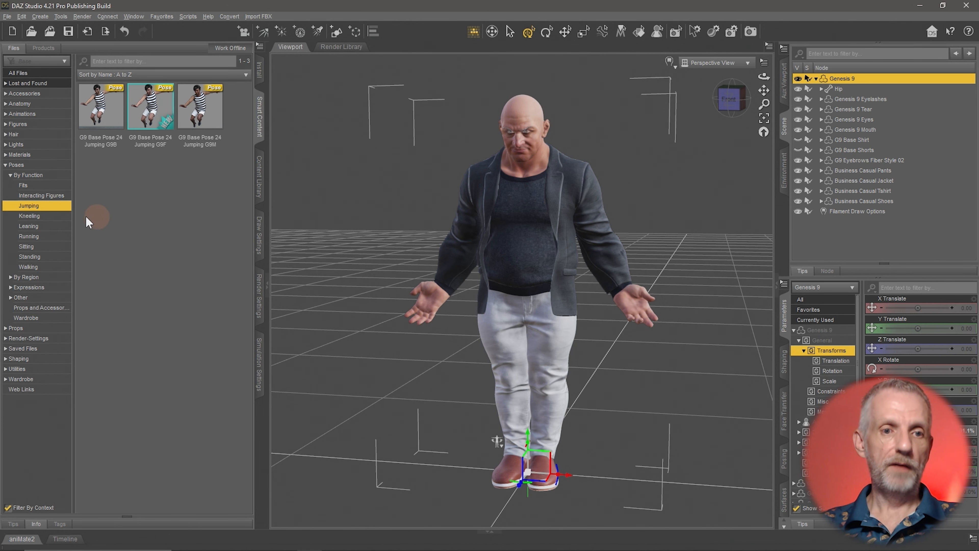
pyautogui.click(52, 218)
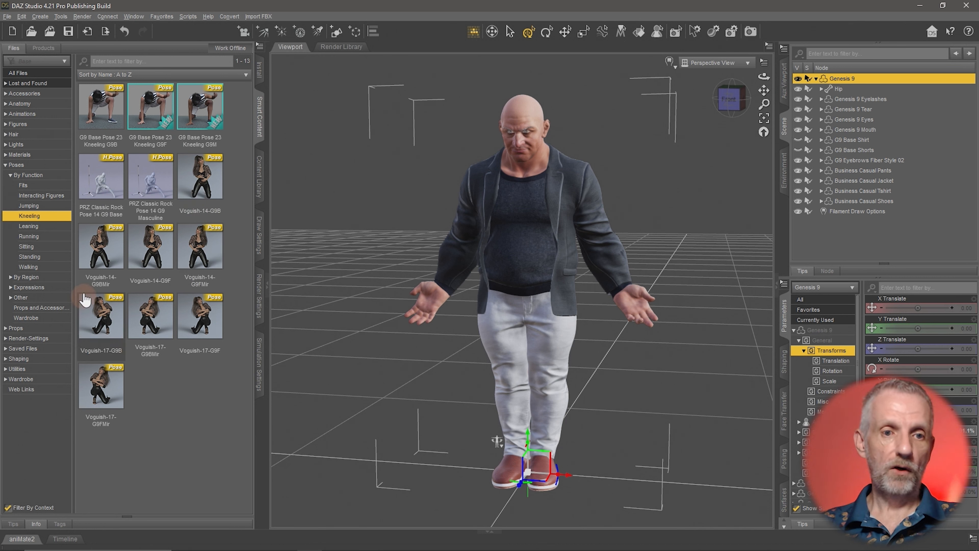
pyautogui.click(56, 249)
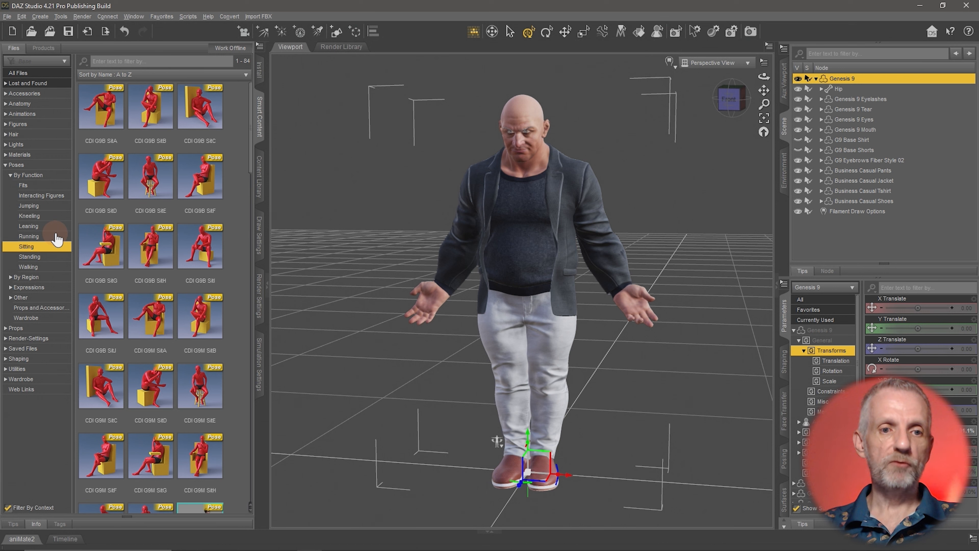
# Examine the previews of the Running pose files, including the G9 Base and WSTRD horse-riding poses.
pyautogui.click(54, 237)
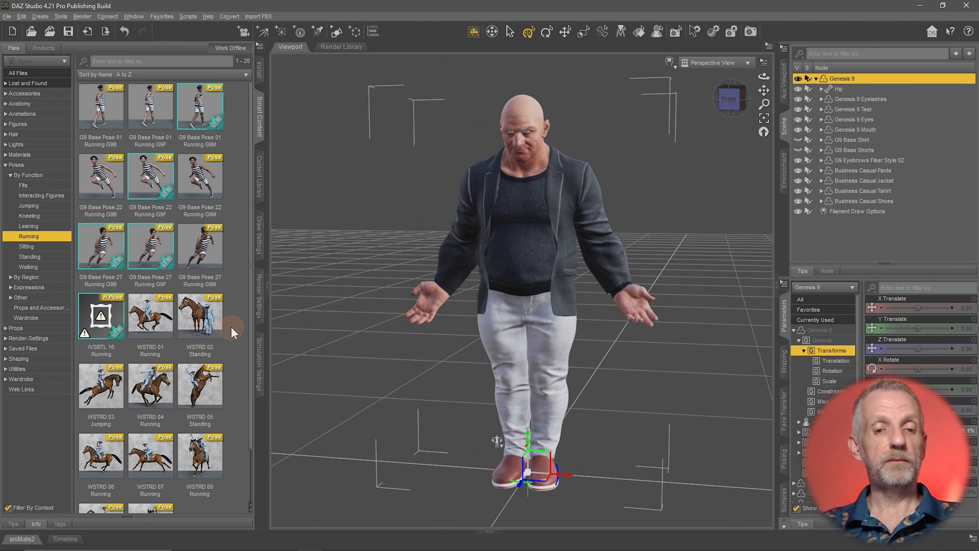
pyautogui.scroll(-2, 231, 328)
pyautogui.scroll(2, 232, 328)
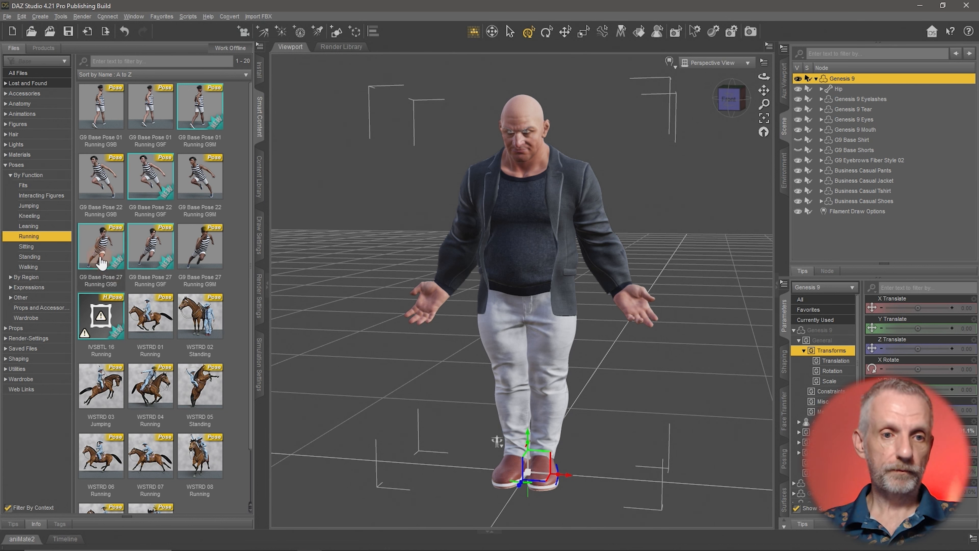
pyautogui.moveTo(210, 255)
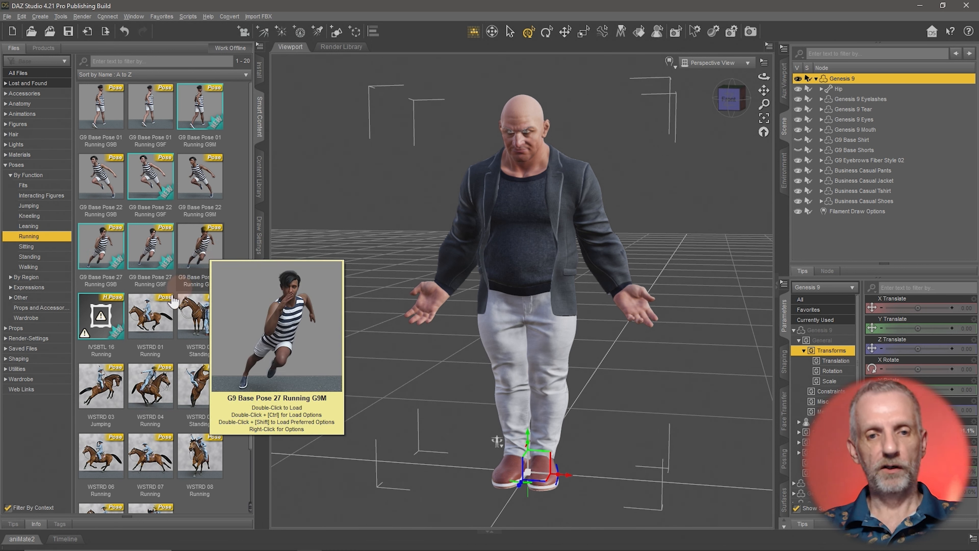
pyautogui.moveTo(159, 319)
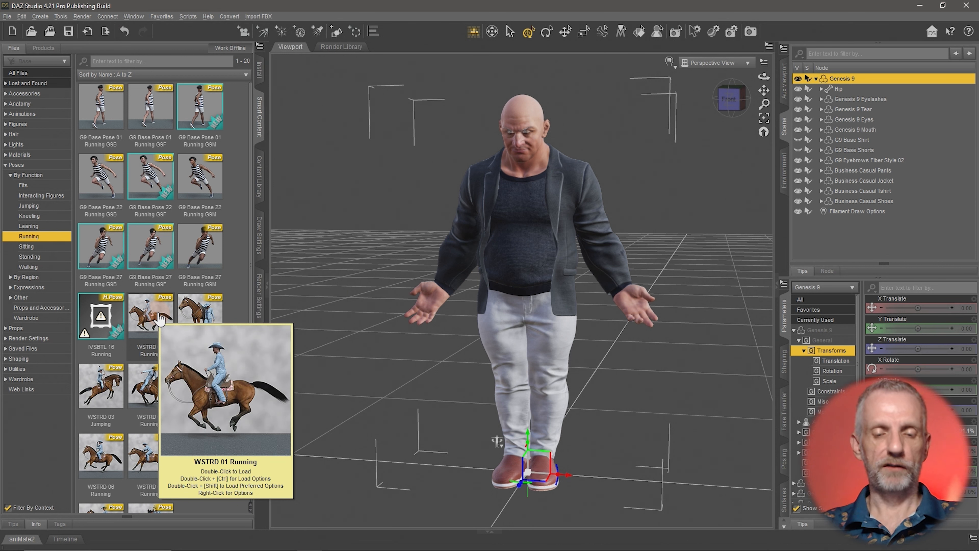
pyautogui.moveTo(112, 396)
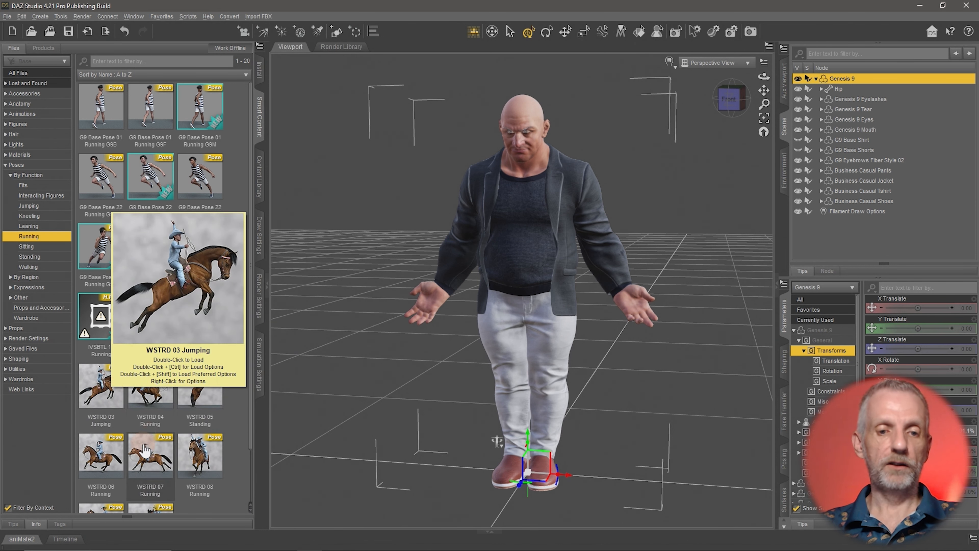
pyautogui.moveTo(146, 455)
pyautogui.moveTo(192, 456)
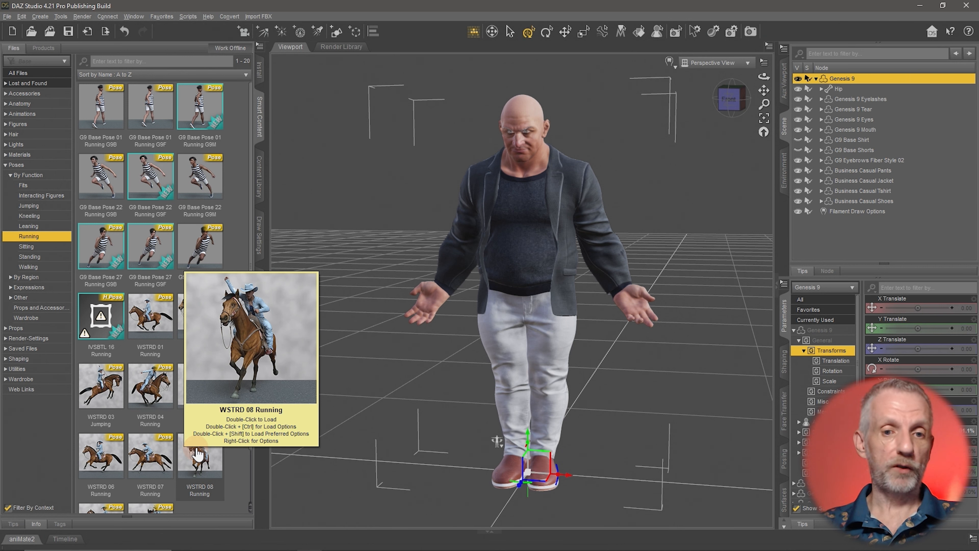
# Return to the pose products, open Classic Rock Poses for Genesis 9, 8, and 3, and list its poses by function.
pyautogui.click(54, 48)
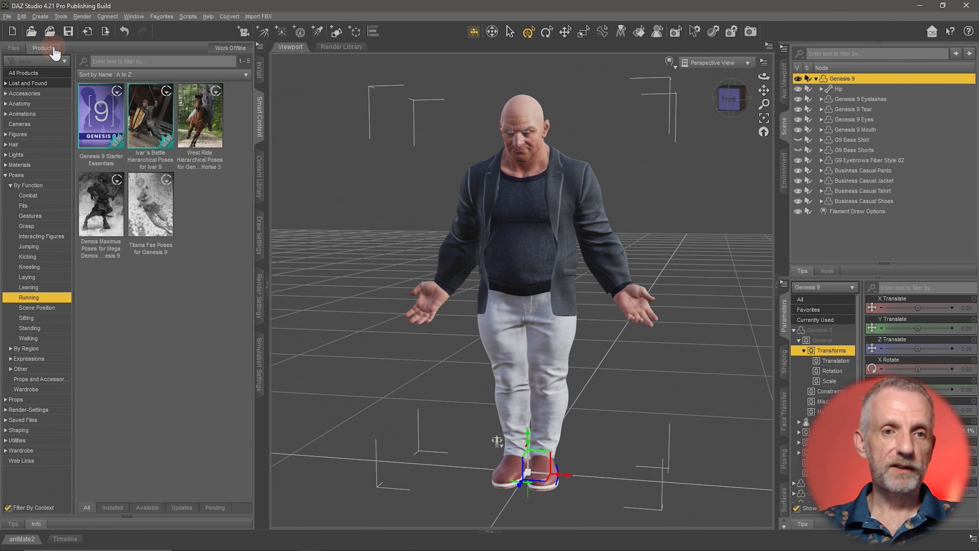
pyautogui.click(45, 175)
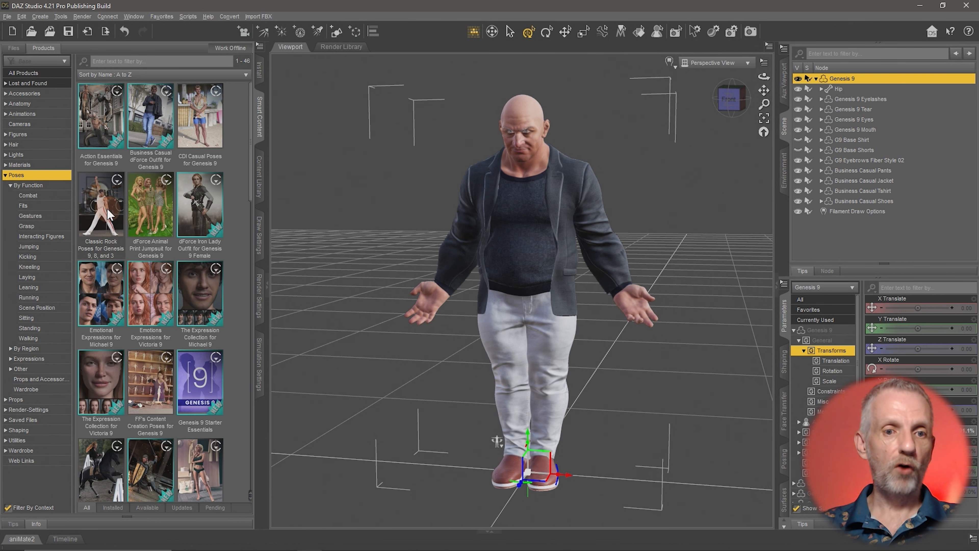
pyautogui.moveTo(110, 214)
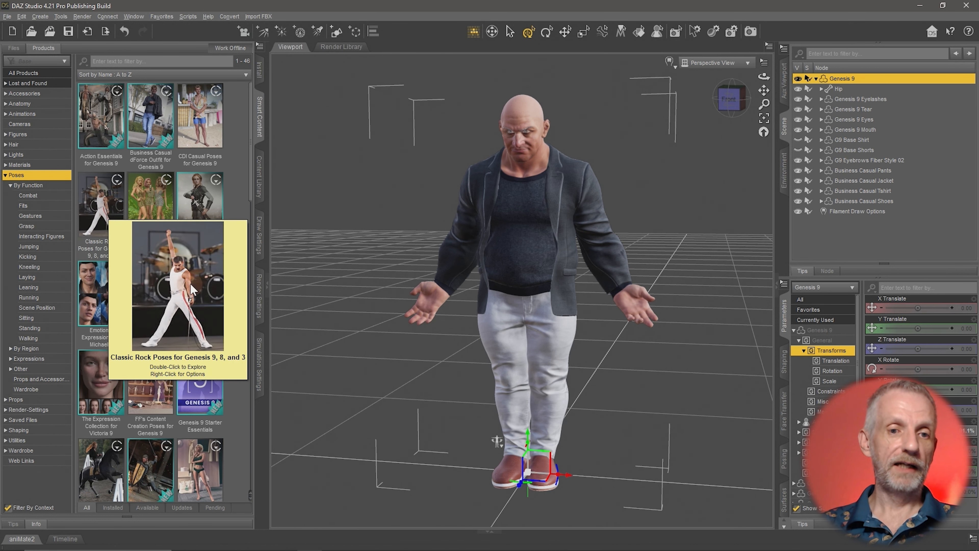
pyautogui.doubleClick(112, 216)
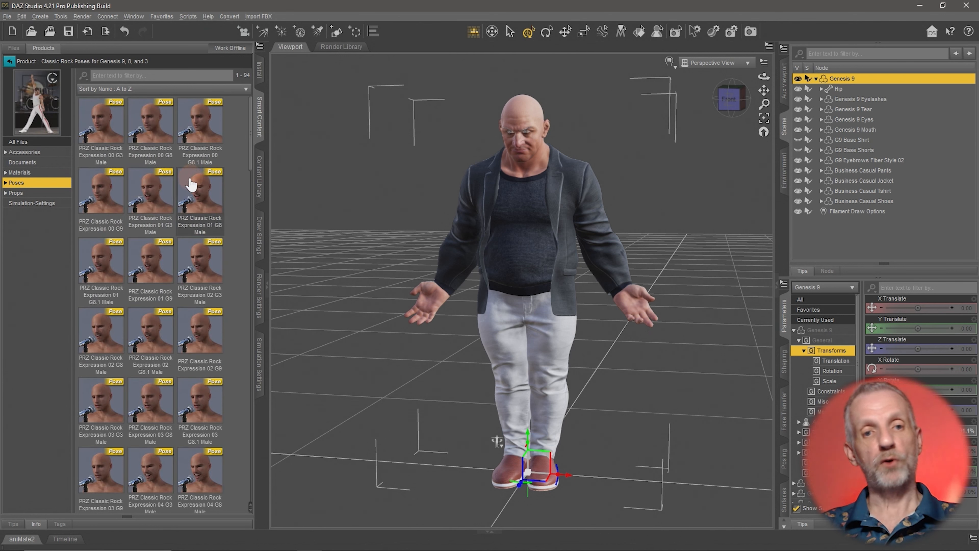
pyautogui.click(56, 184)
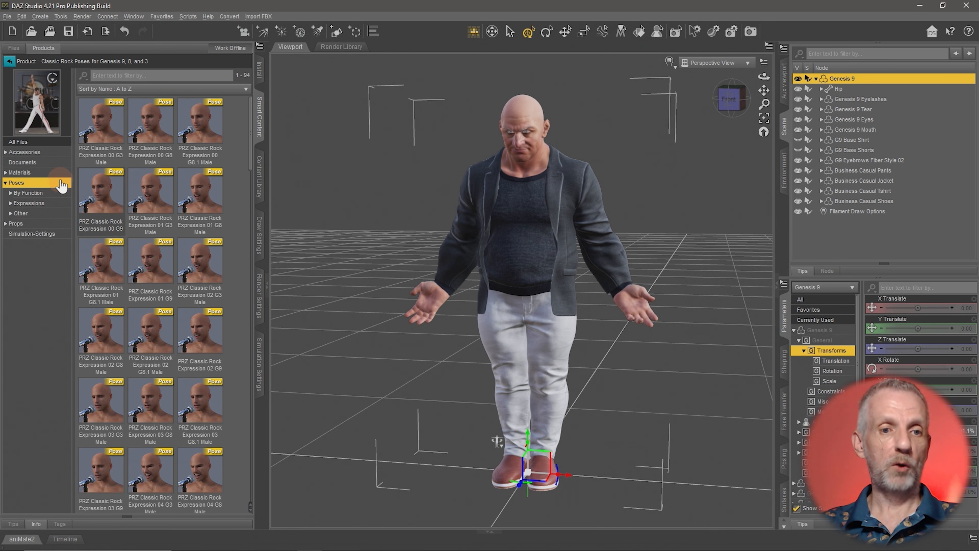
pyautogui.click(49, 195)
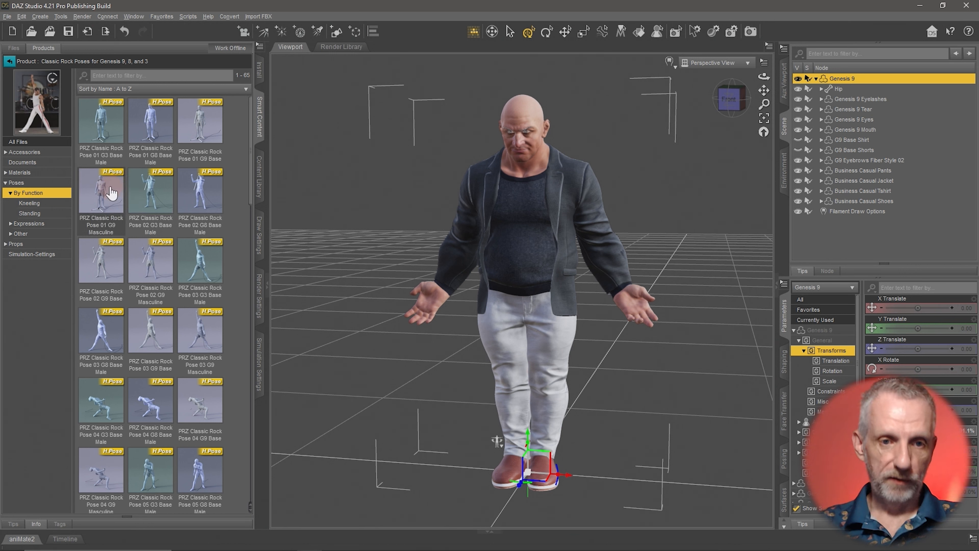
# Apply Classic Rock Pose 01 G9 Masculine, 02 G9 Base and finally 03 G9 Base to the figure.
pyautogui.doubleClick(110, 195)
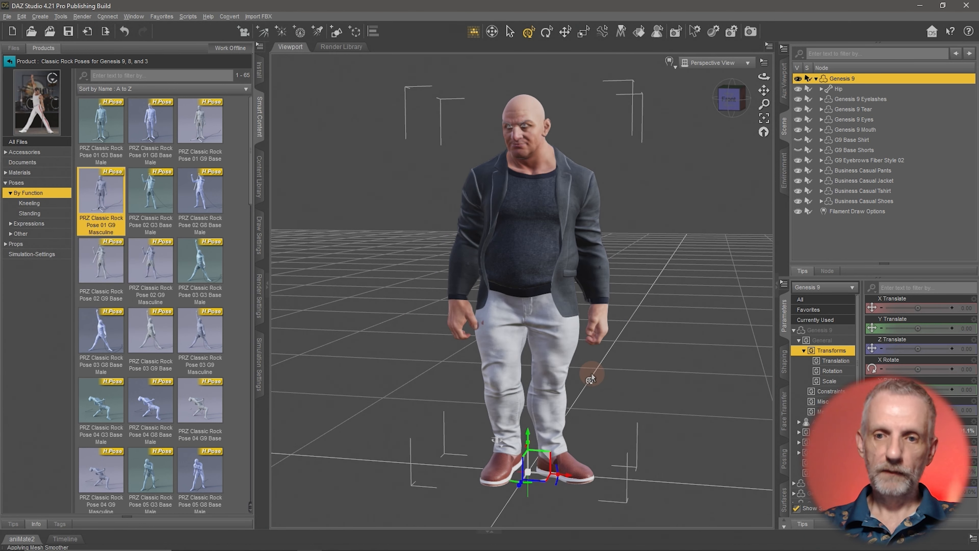
pyautogui.doubleClick(99, 268)
pyautogui.moveTo(444, 377); pyautogui.dragTo(570, 340, button='middle')
pyautogui.doubleClick(151, 332)
pyautogui.scroll(5, 420, 386)
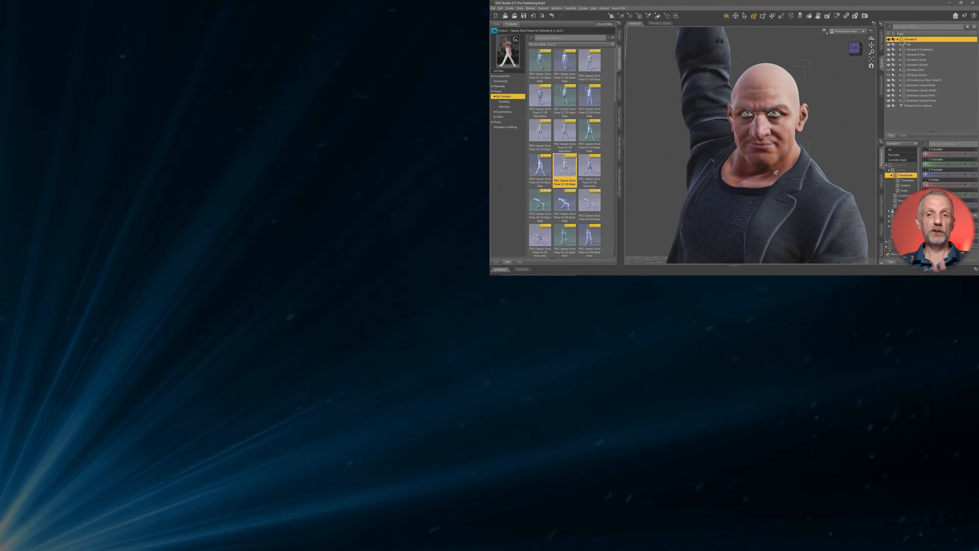